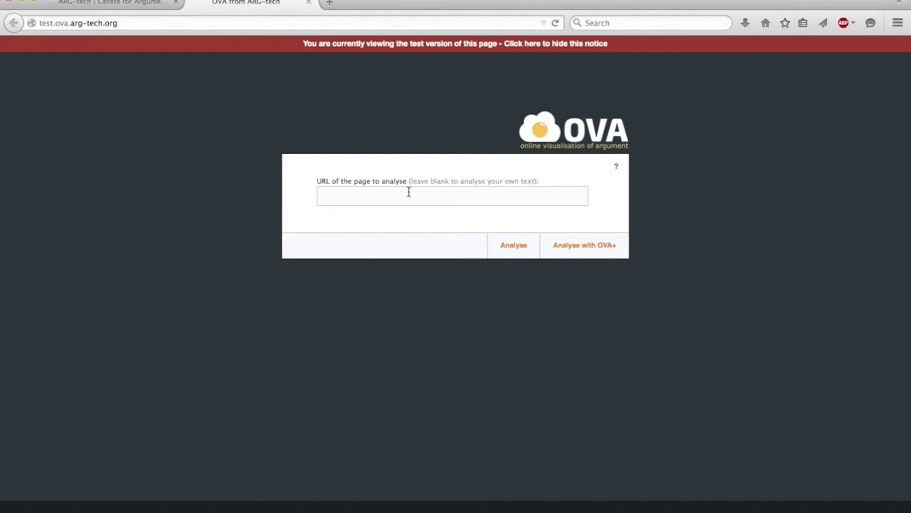
type("cnn")
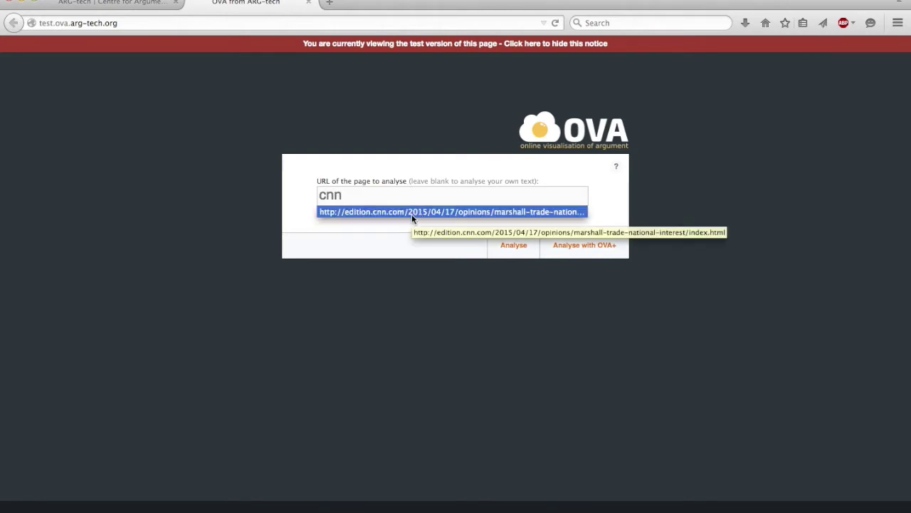
left_click(412, 214)
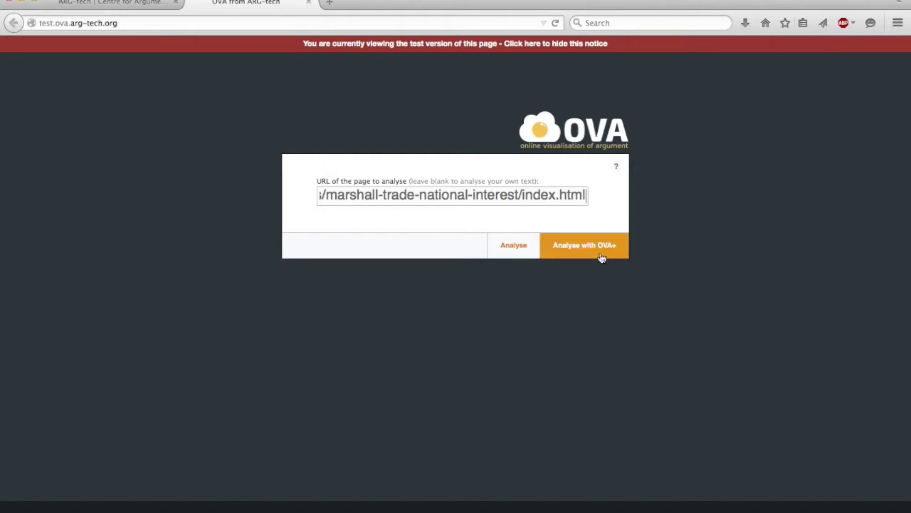
left_click(514, 247)
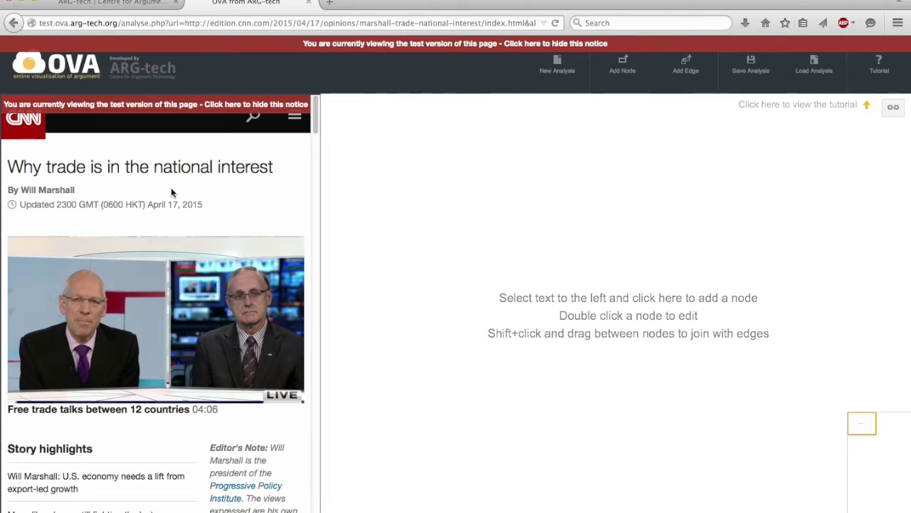
Add a node from the article's sentence "Renewing TPA will enable President Obama to finish negotiations… in Asia and the Americas" in the canvas's lower middle
scroll(171, 190, "down", 2)
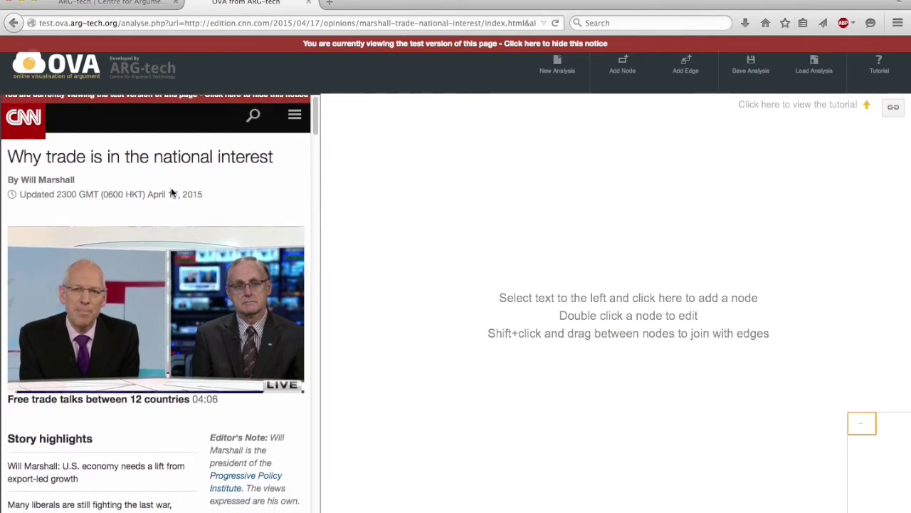
scroll(171, 191, "down", 10)
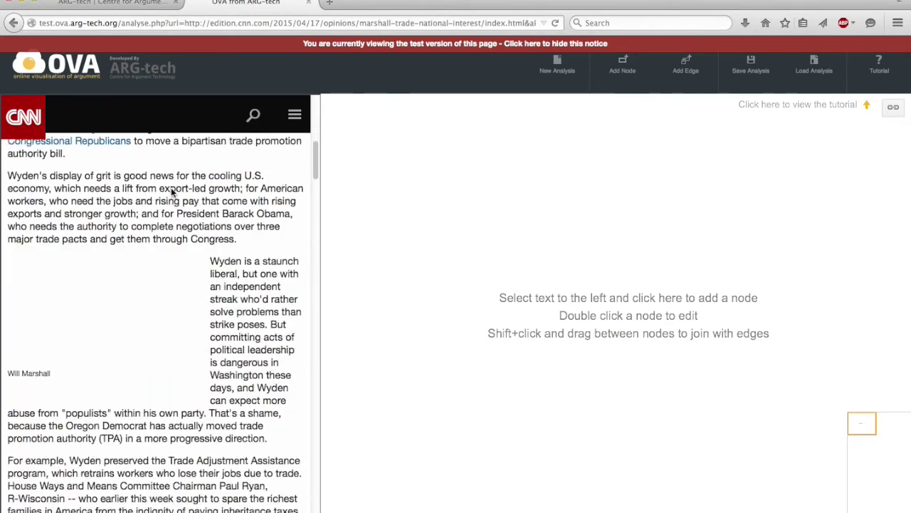
scroll(171, 193, "down", 8)
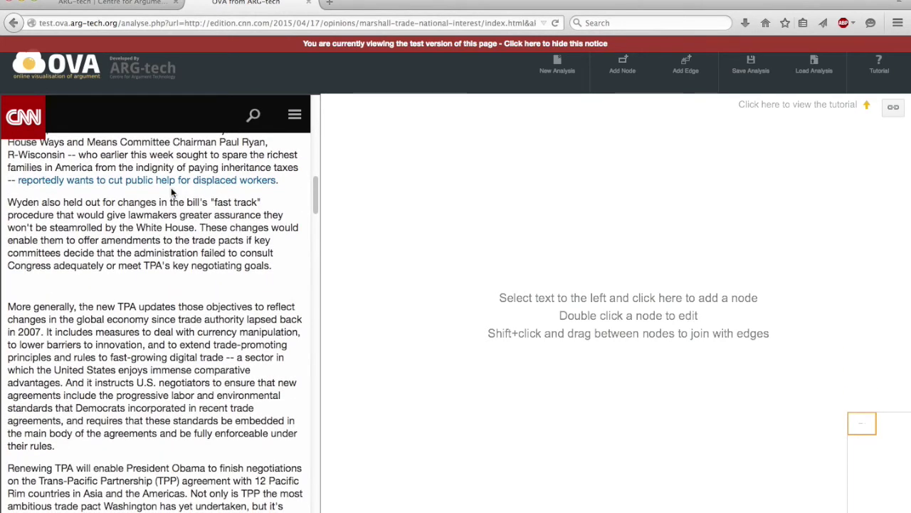
scroll(171, 192, "down", 6)
scroll(171, 191, "up", 2)
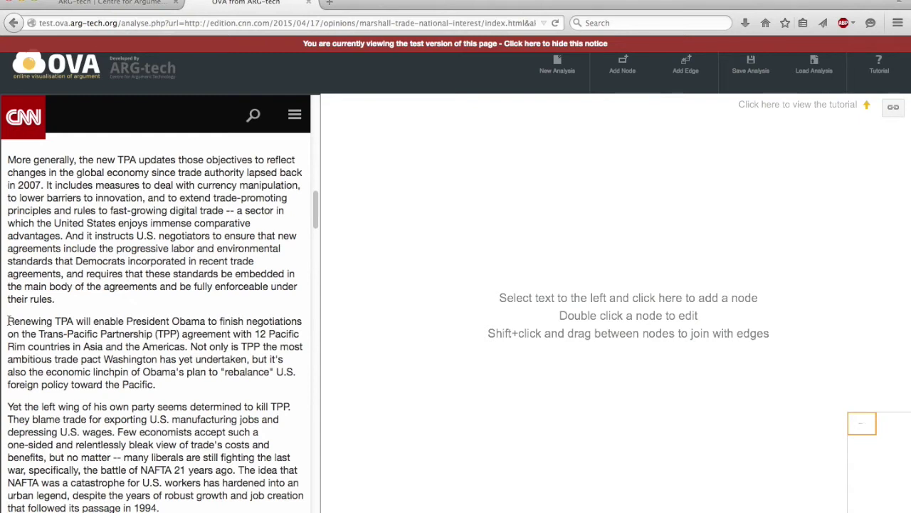
left_click_drag(8, 321, 186, 346)
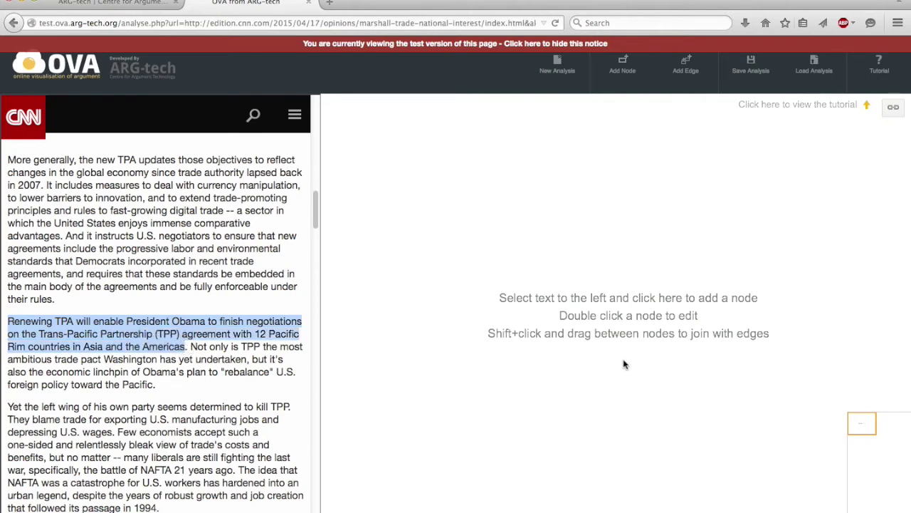
left_click(598, 362)
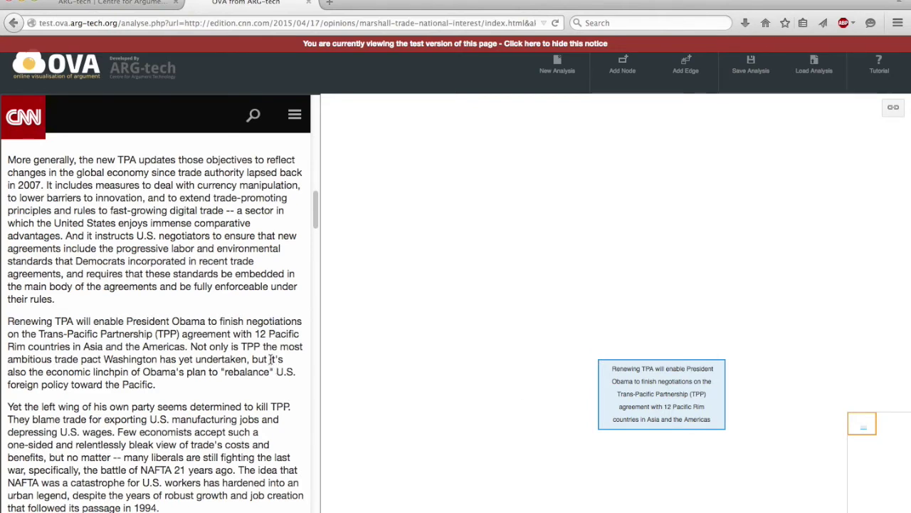
Add a node from "it's also the economic linchpin of Obama's plan…" above the Renewing TPA node and link that node to it with an inference
left_click_drag(271, 359, 158, 384)
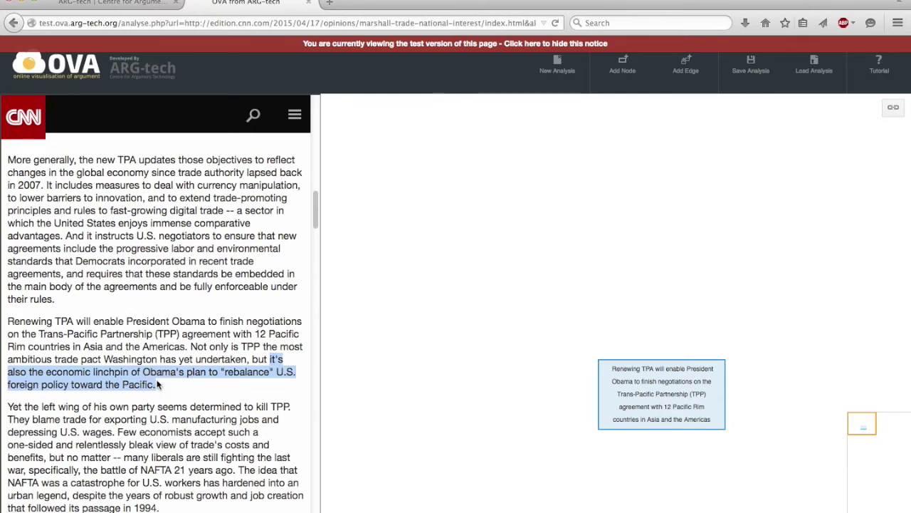
left_click(652, 182)
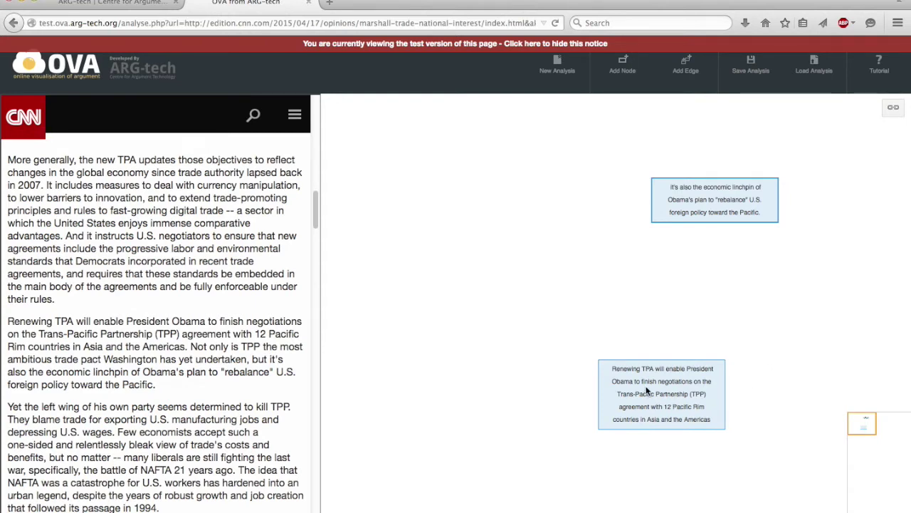
left_click(688, 84)
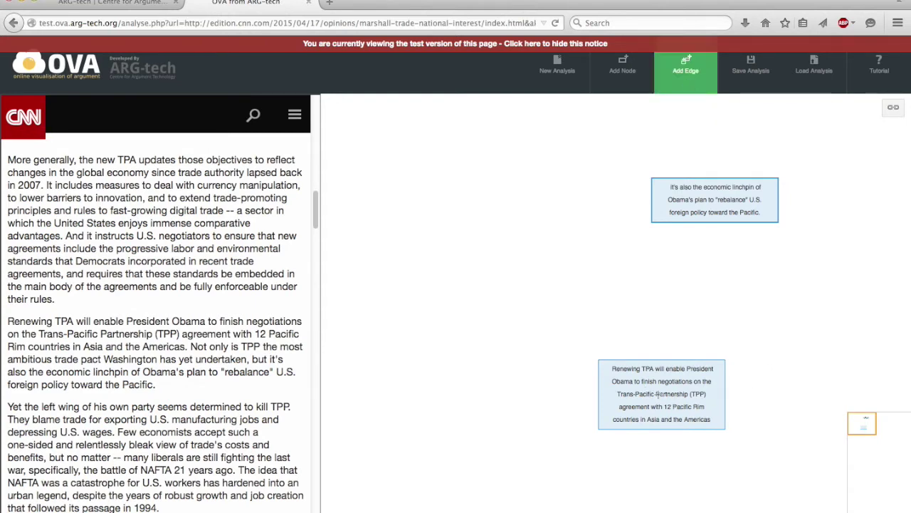
left_click_drag(663, 381, 706, 197)
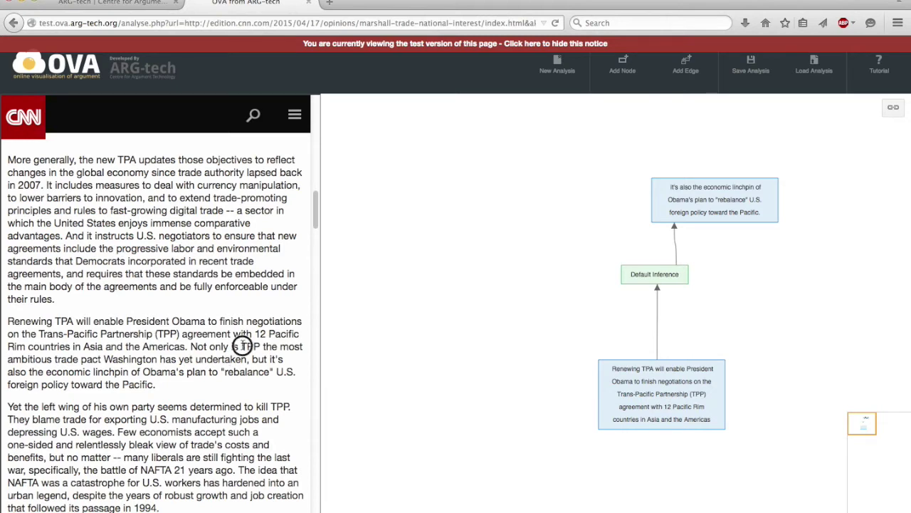
Add a node from "TPP the most ambitious trade pact Washington has yet undertaken", link Renewing TPA to it by inference, and separate the two inference nodes
left_click_drag(242, 346, 247, 359)
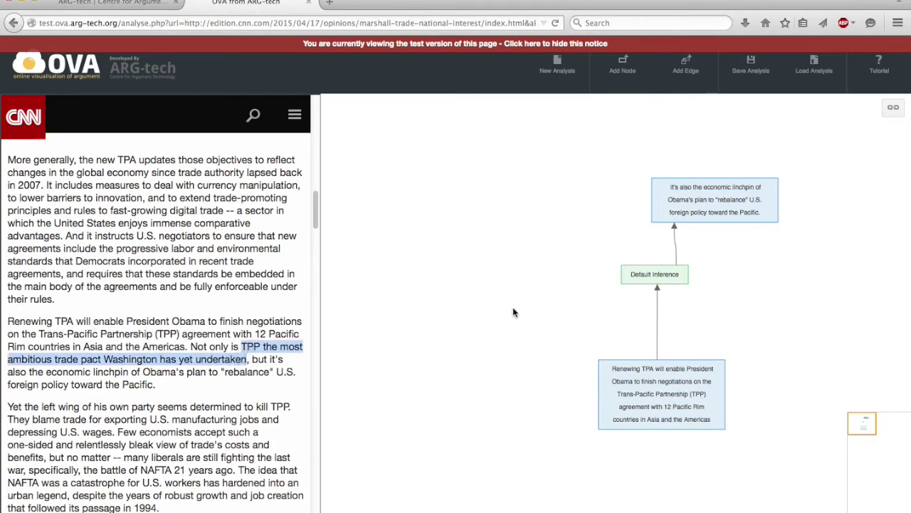
left_click(515, 207)
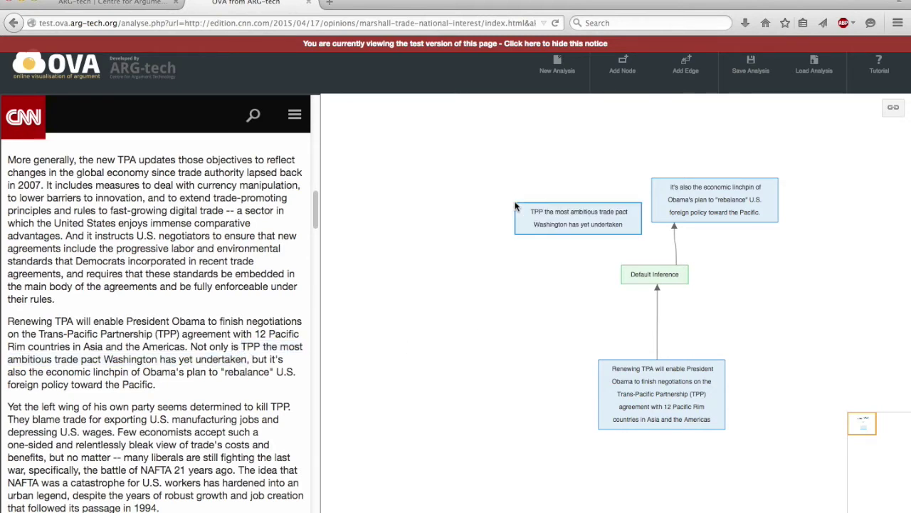
key("a")
left_click_drag(614, 391, 534, 219)
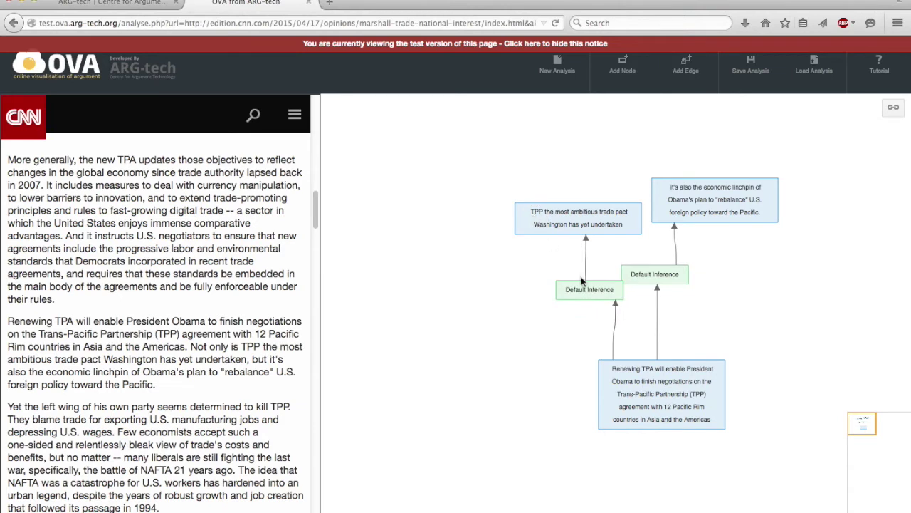
left_click_drag(579, 290, 549, 296)
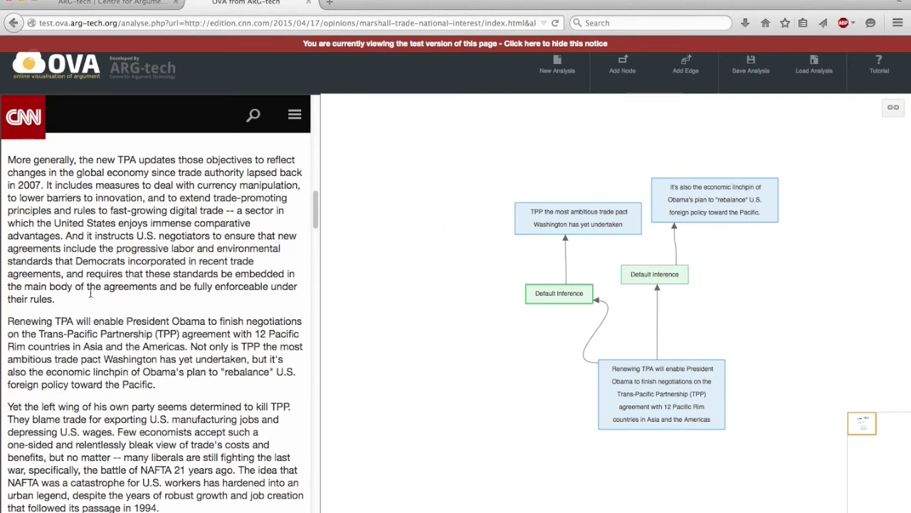
Add a node from the whole "More generally, the new TPA…" paragraph and link it by inference to the economic linchpin node
left_click_drag(67, 300, 9, 160)
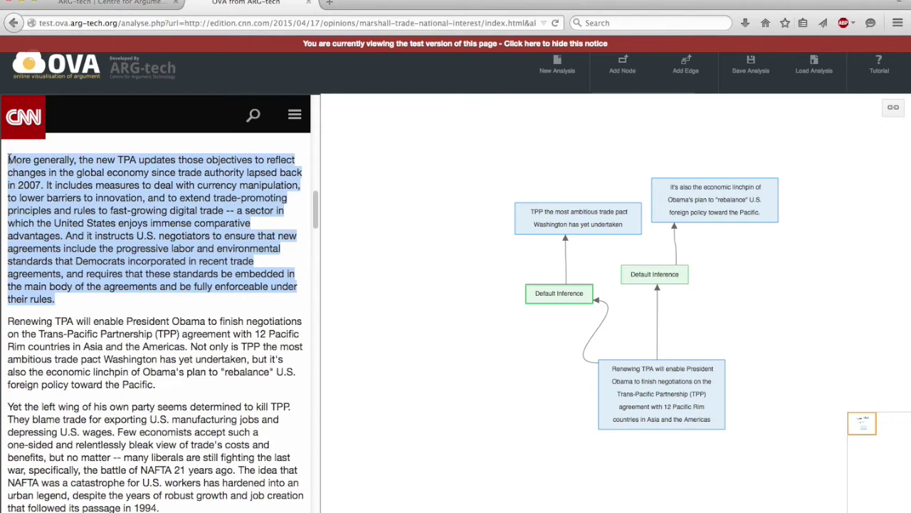
left_click(800, 306)
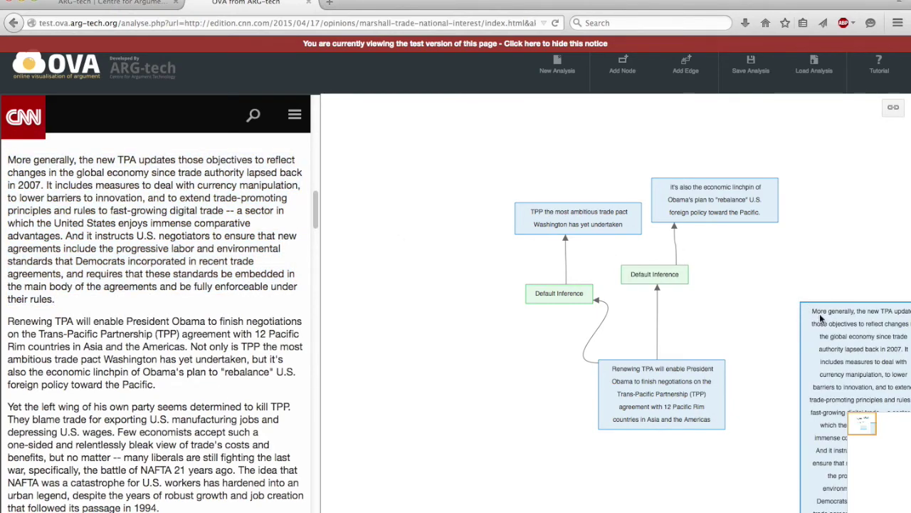
key("shift")
left_click_drag(818, 314, 745, 205)
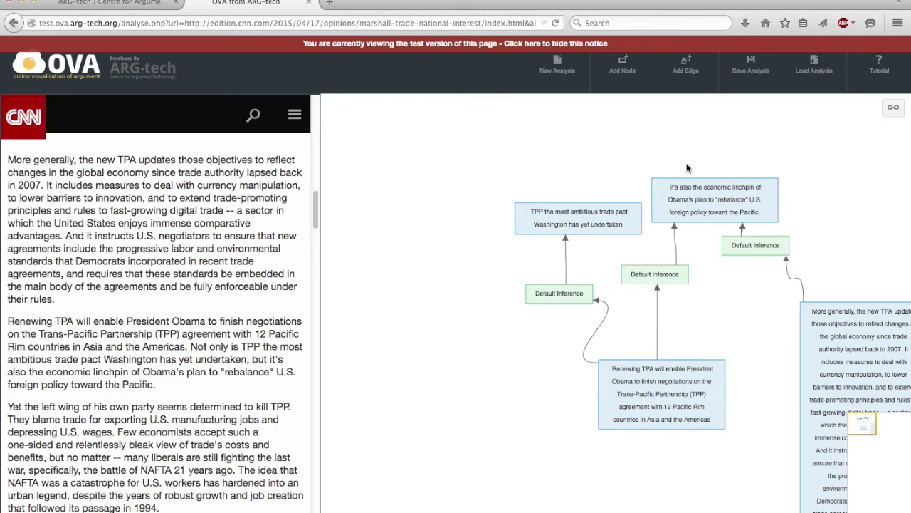
Add a node reading "Finishing negotiations with Pacific Rim countries constitutes rebalancing US foreign policy toward the Pacific." and place it below the middle inference
left_click(628, 74)
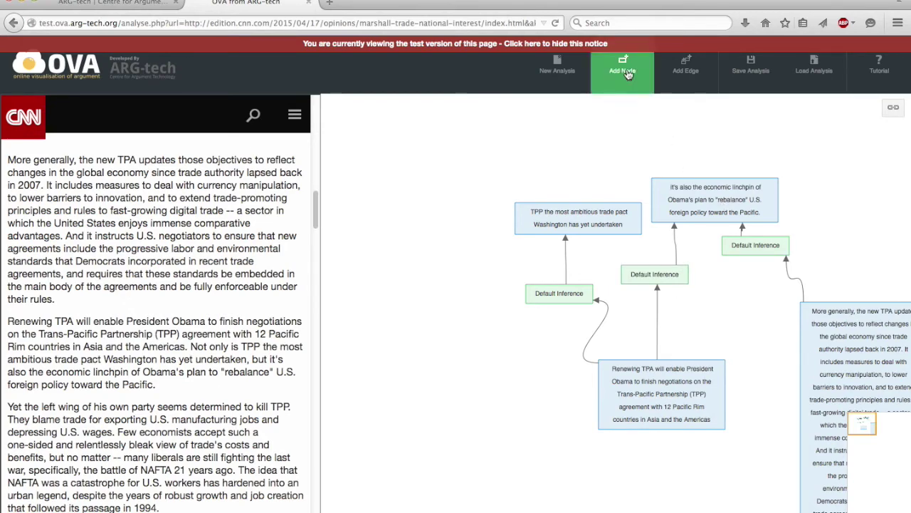
left_click(699, 288)
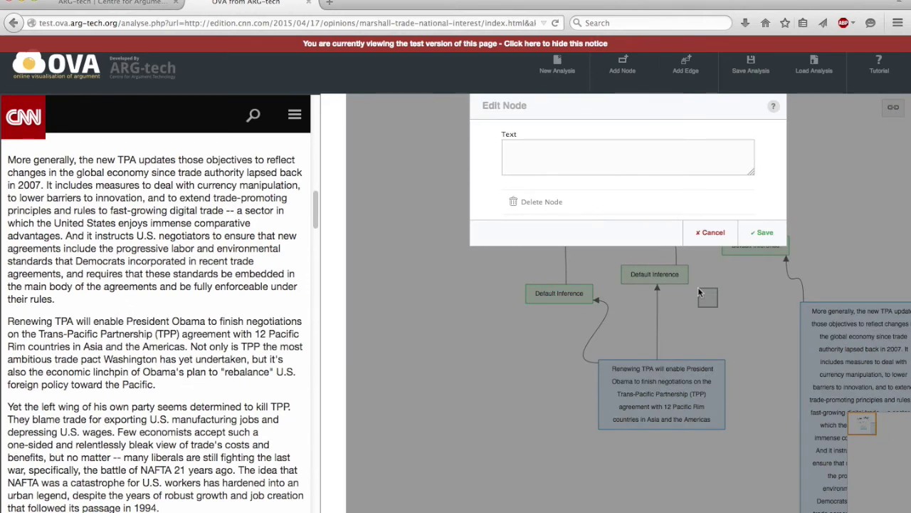
type("Finishing negotiations with Pacific Rim countries constitutes rebalancing US foreign policy toward the Pacific.")
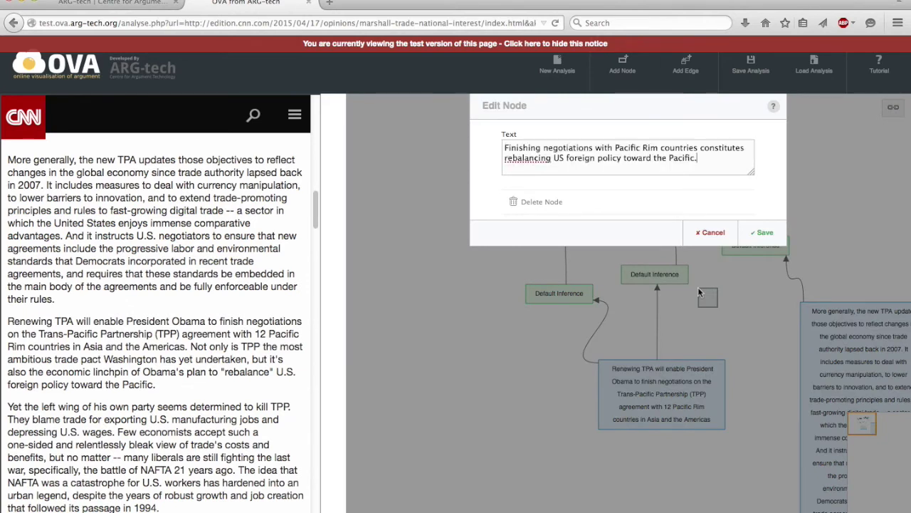
left_click(760, 241)
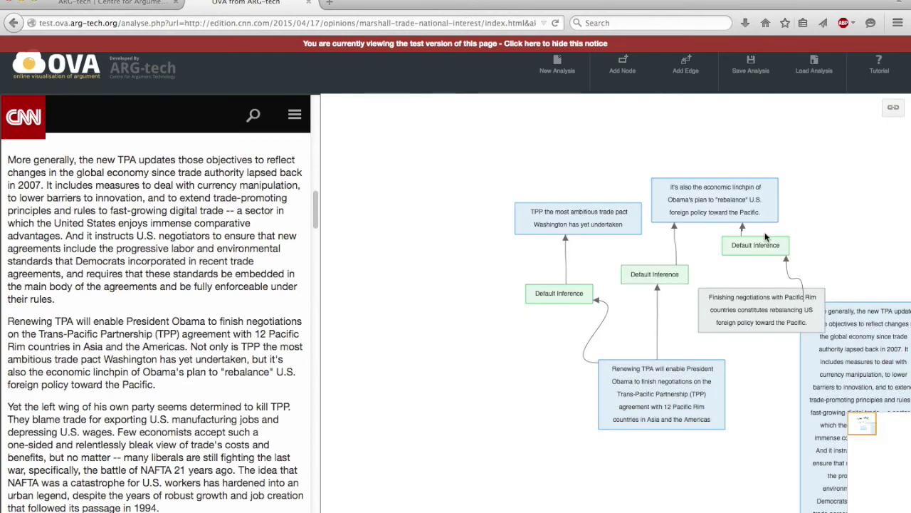
left_click_drag(747, 313, 712, 331)
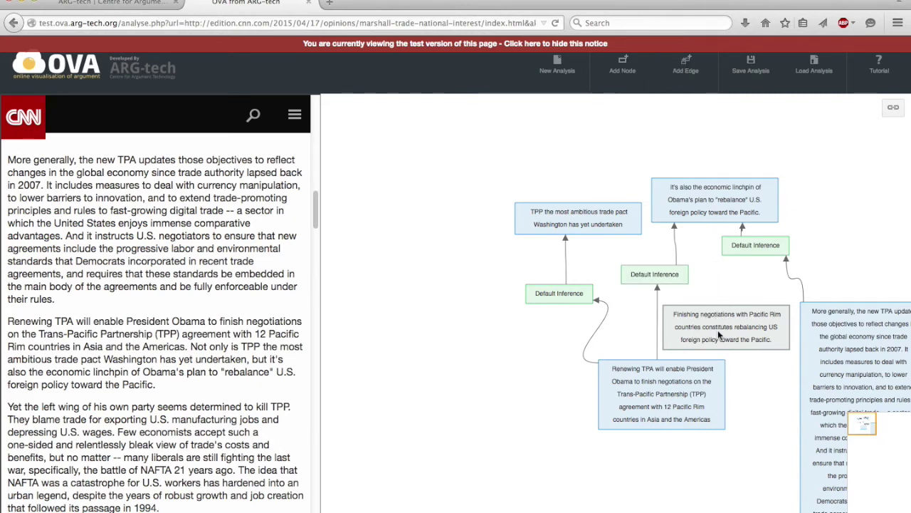
Link the Finishing negotiations node into the middle inference as a joint premise and shift the Renewing TPA node aside
key("shift")
left_click_drag(719, 330, 674, 274)
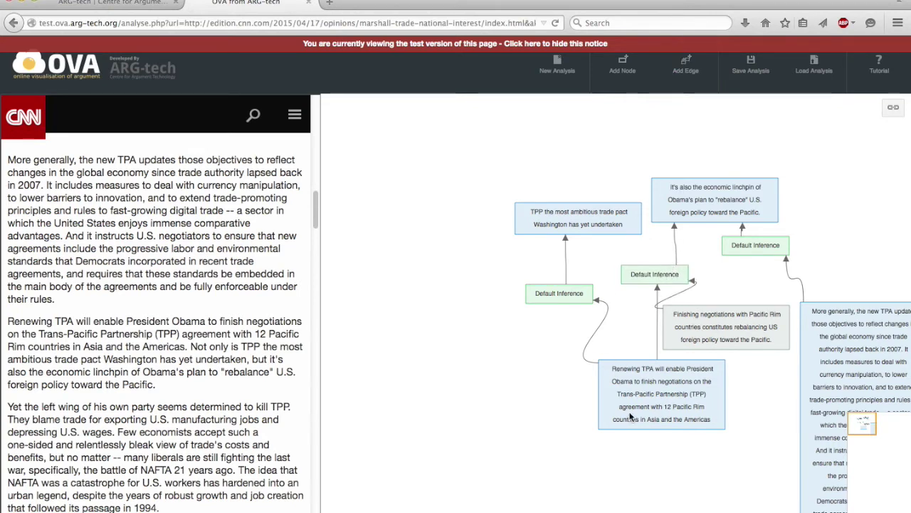
left_click(641, 387)
left_click_drag(641, 388, 597, 392)
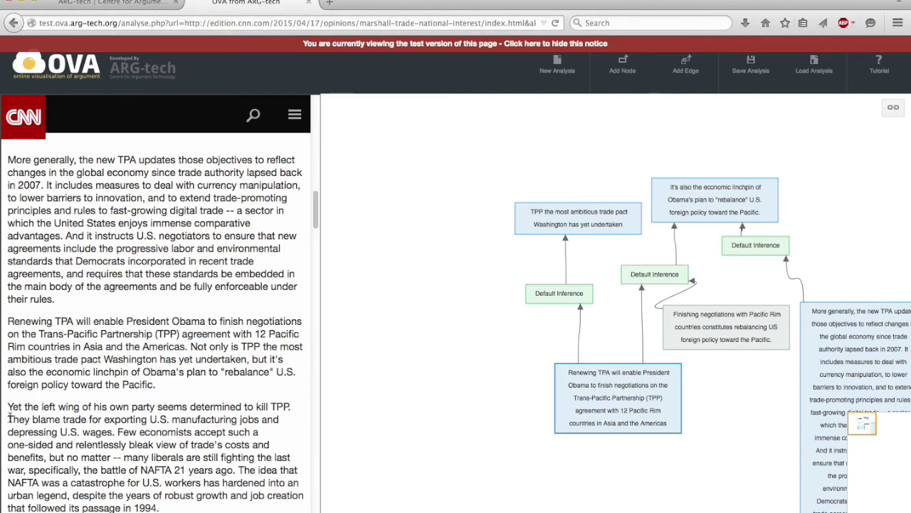
Add a node from "They blame trade for exporting U.S. manufacturing jobs and depressing U.S. wages" above and to the left of the ambitious pact node
left_click_drag(8, 418, 114, 431)
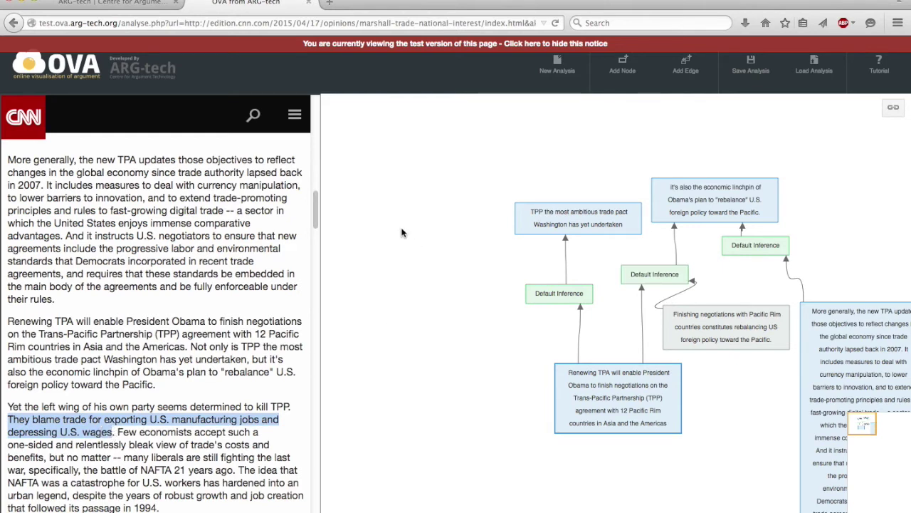
left_click(468, 142)
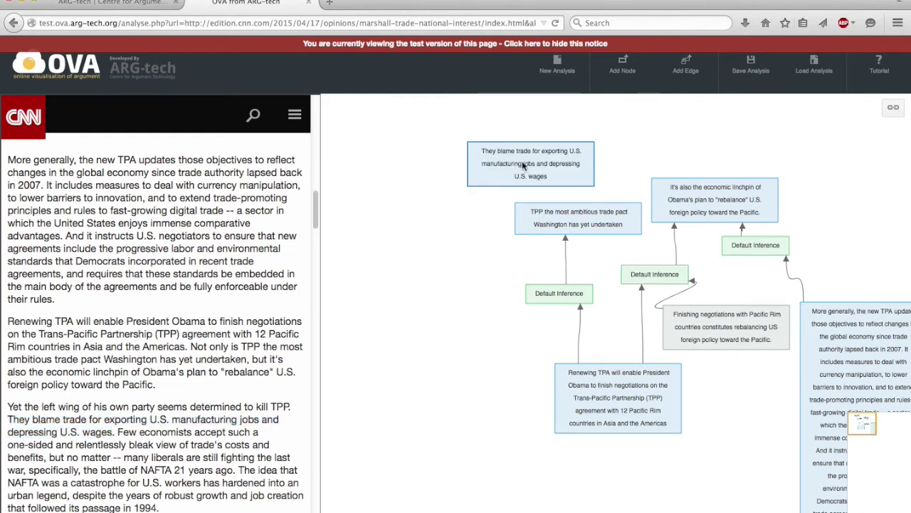
left_click_drag(523, 166, 497, 152)
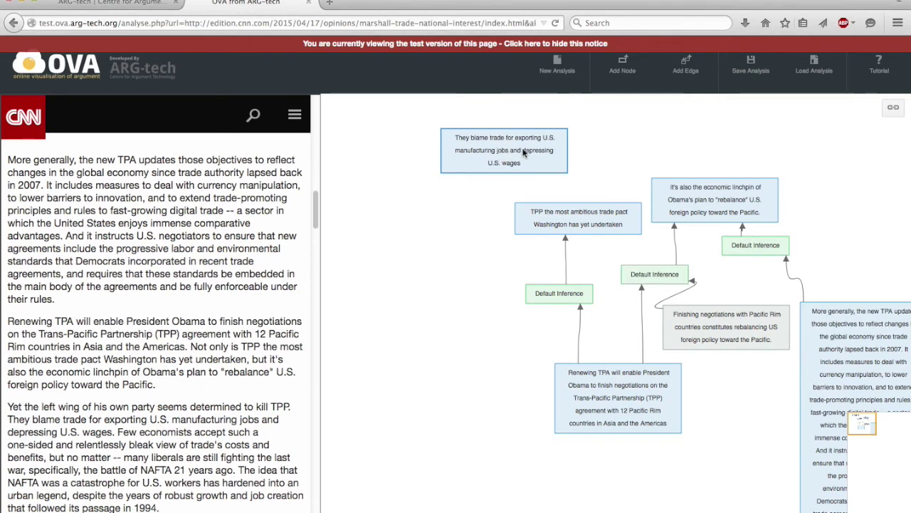
Connect the They blame trade node to the ambitious trade pact node with a Default Conflict and move the conflict node clear of both
key("shift")
left_click(691, 77)
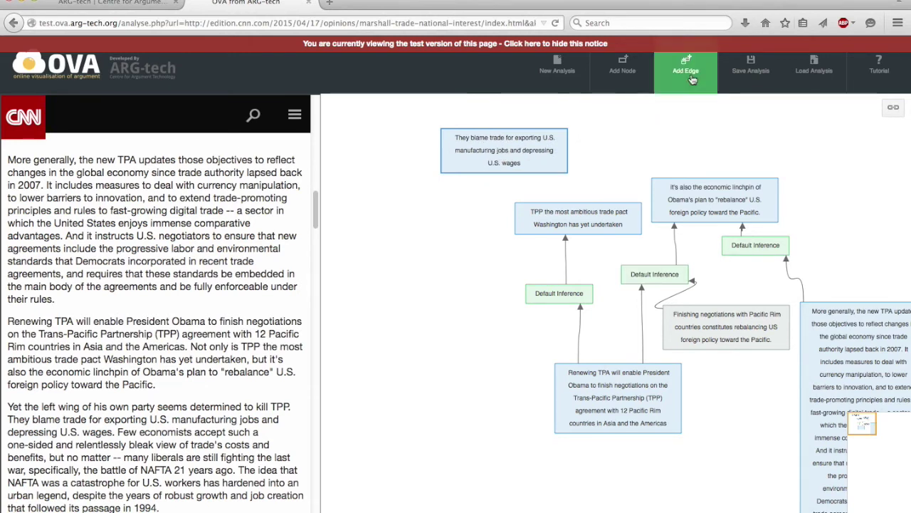
left_click_drag(509, 153, 593, 217)
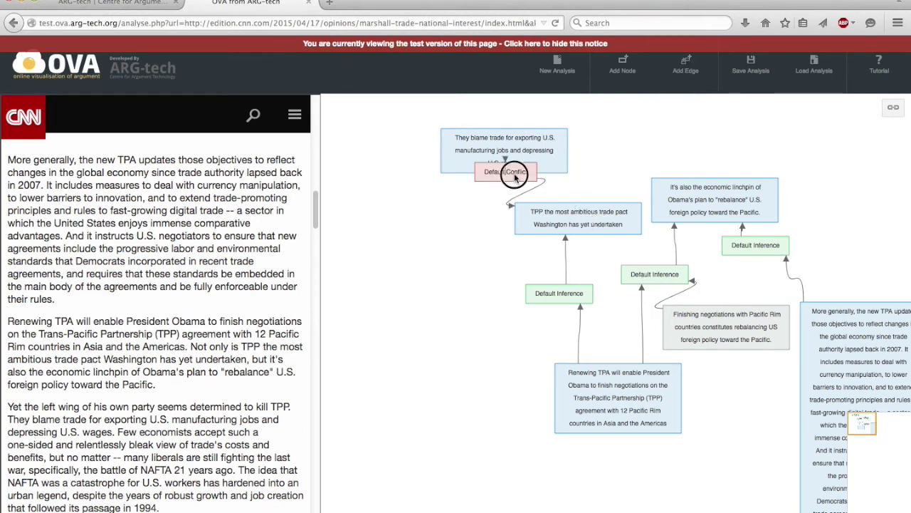
left_click_drag(514, 176, 634, 145)
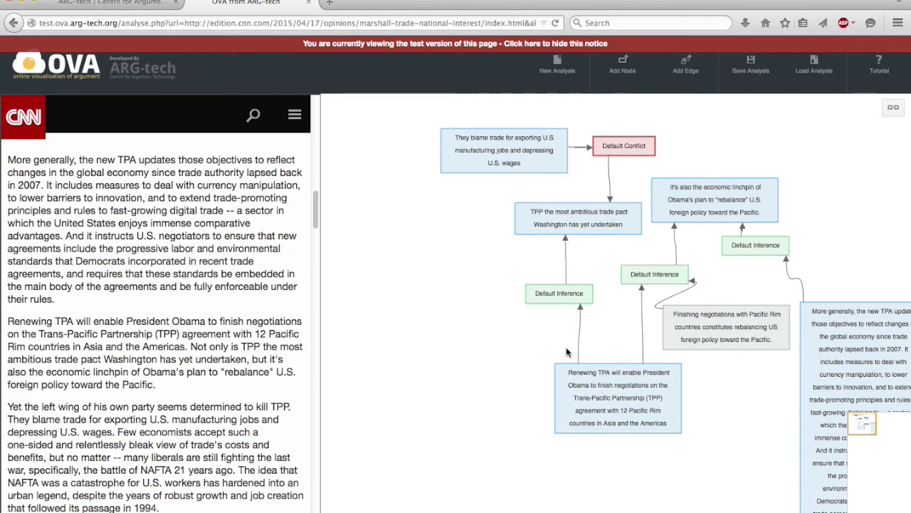
Examine the Walton Presumptive Inference schemes offered for the middle Default Inference node and discard the edit
left_click(650, 275)
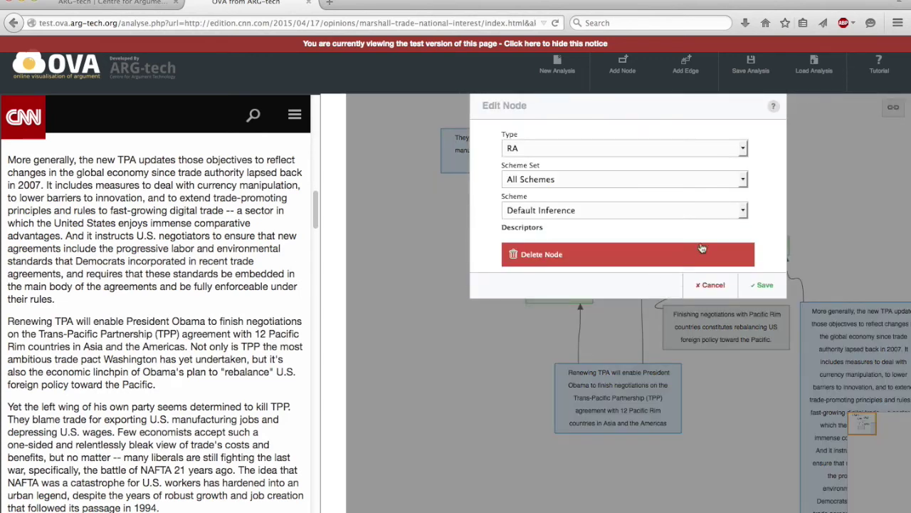
left_click(746, 181)
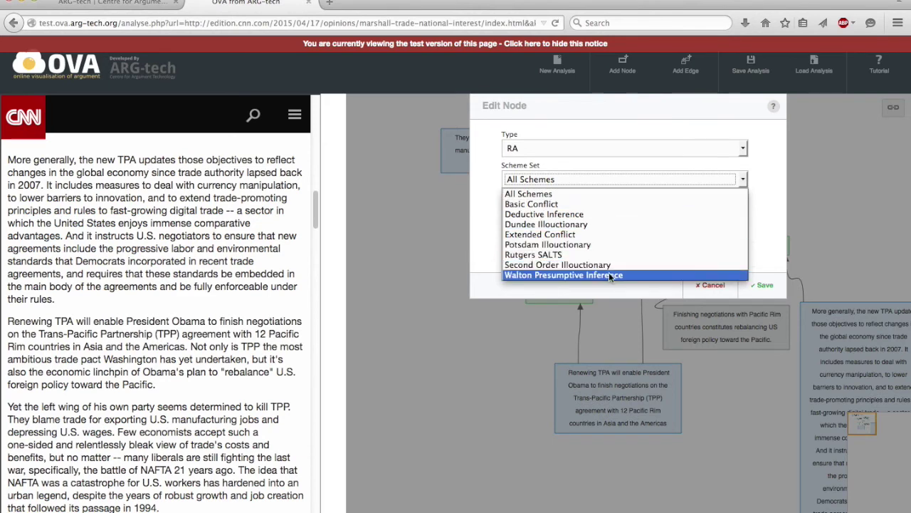
left_click(676, 274)
left_click(743, 211)
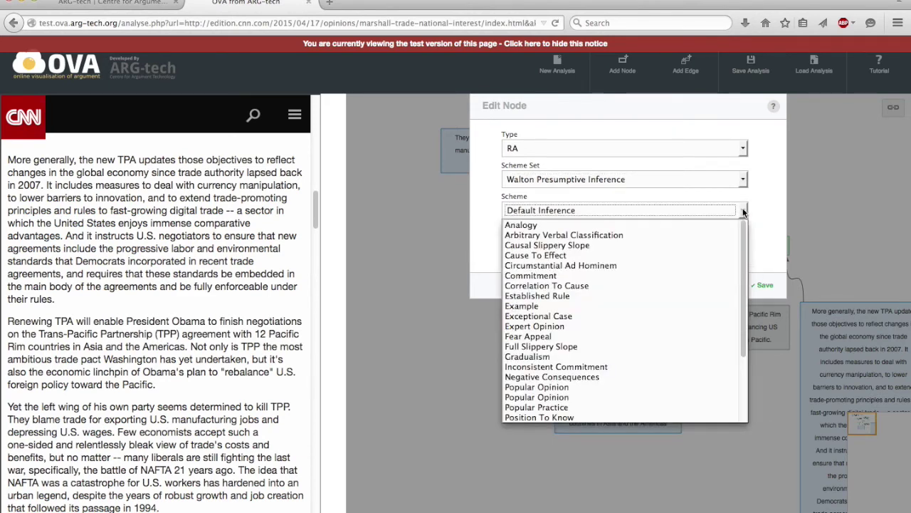
scroll(717, 258, "down", 3)
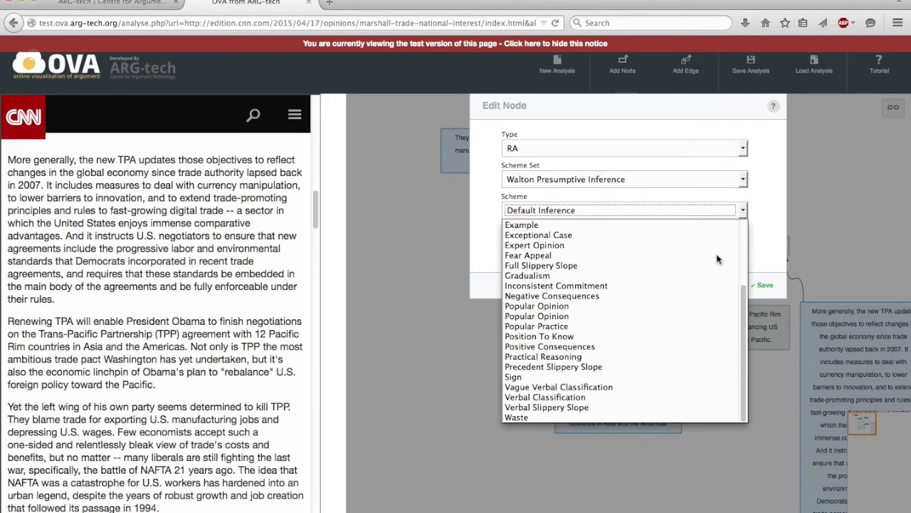
scroll(716, 253, "up", 3)
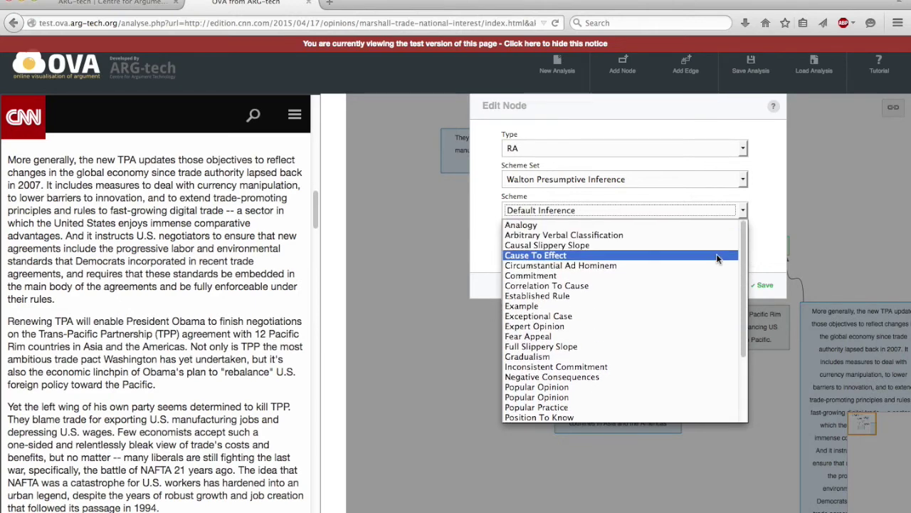
left_click(797, 210)
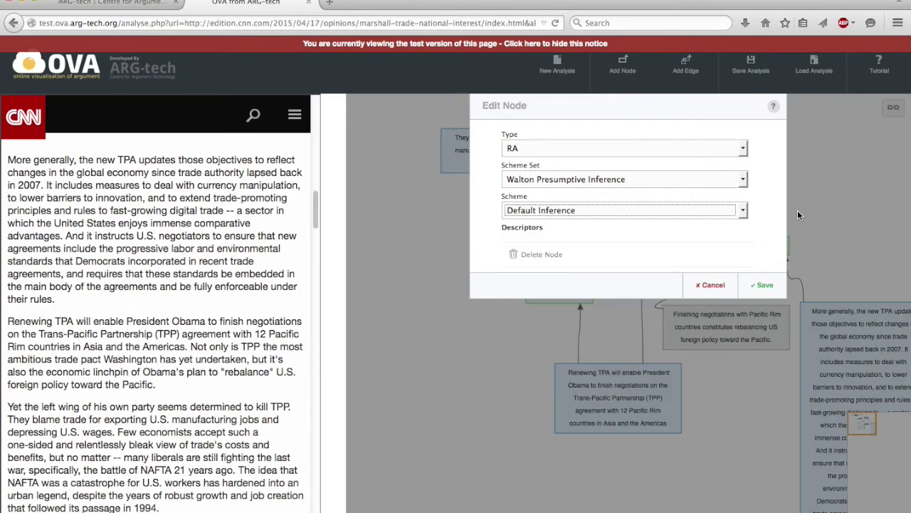
left_click(712, 284)
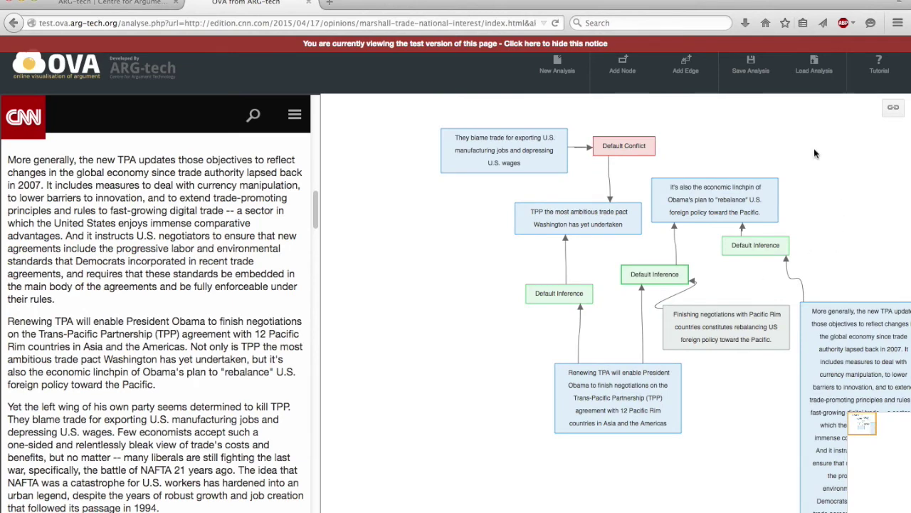
Save the analysis to AIFdb and view the uploaded argument map before returning to the analysis
left_click(753, 77)
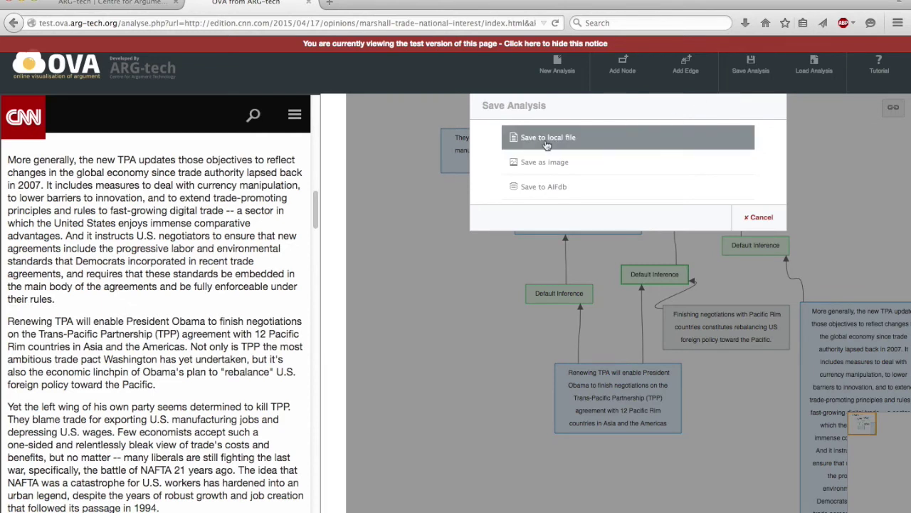
left_click(590, 187)
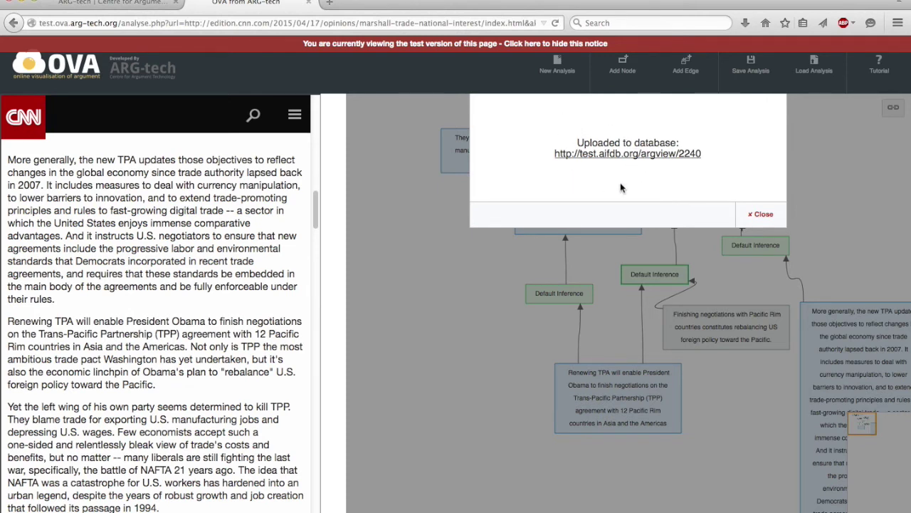
left_click(662, 153)
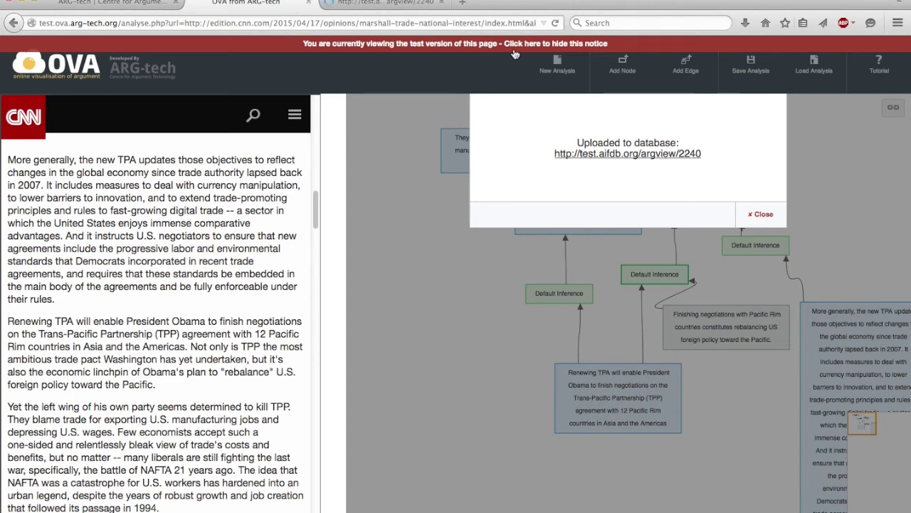
left_click(379, 3)
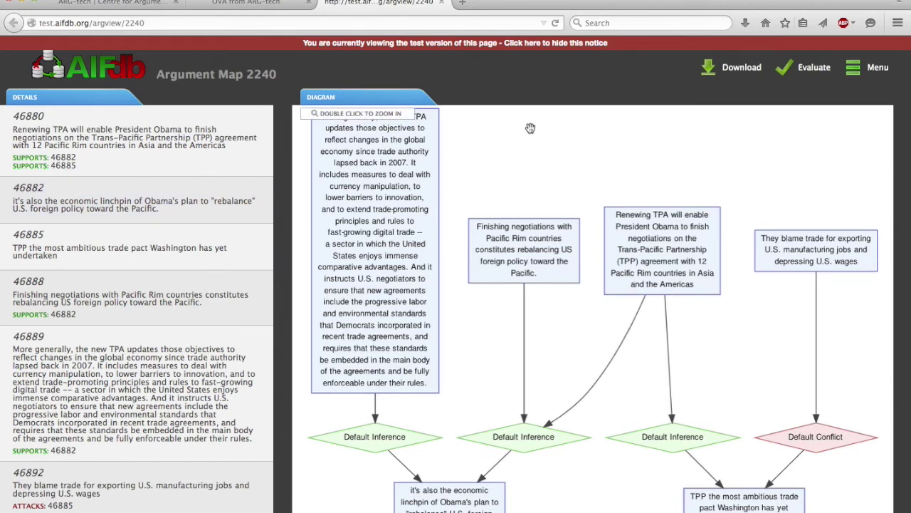
left_click(262, 5)
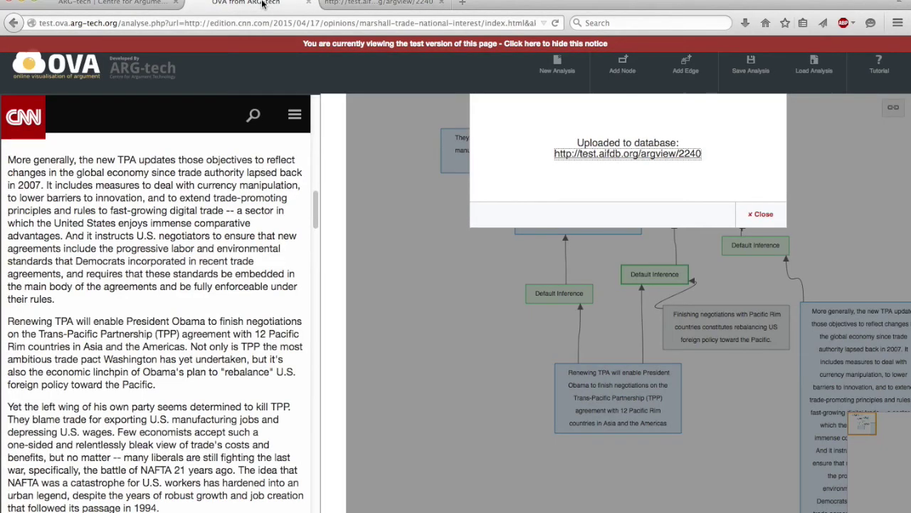
left_click(772, 218)
left_click(756, 83)
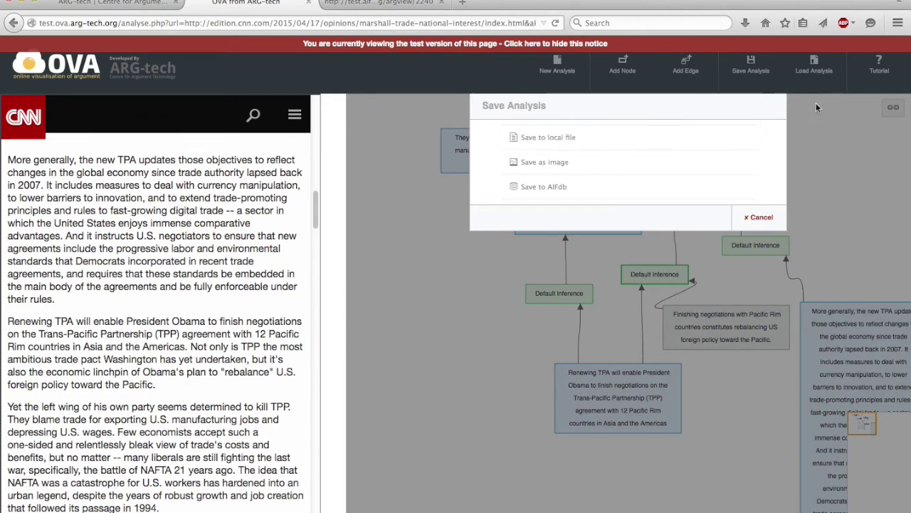
left_click(766, 219)
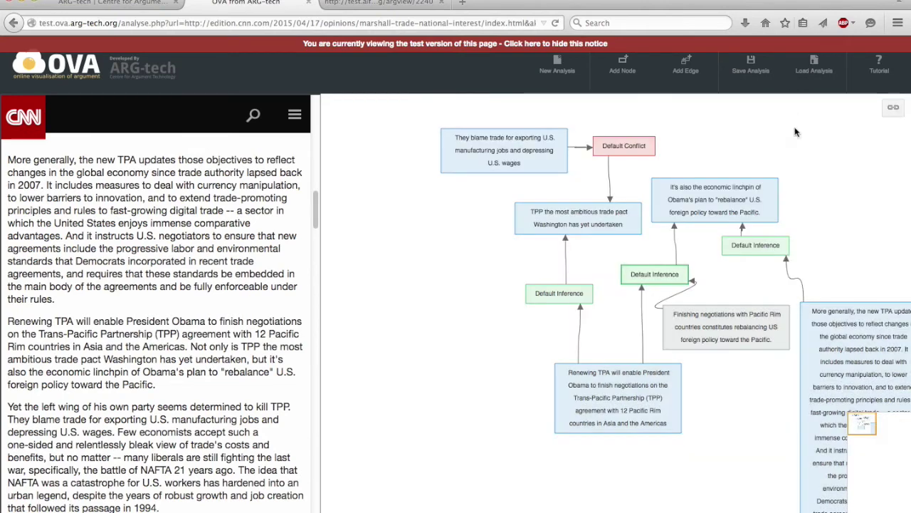
left_click(816, 73)
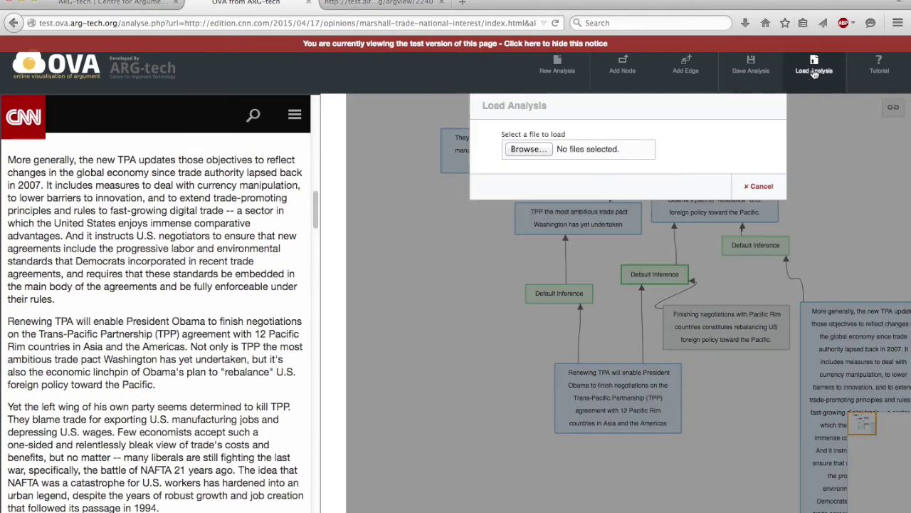
left_click(764, 187)
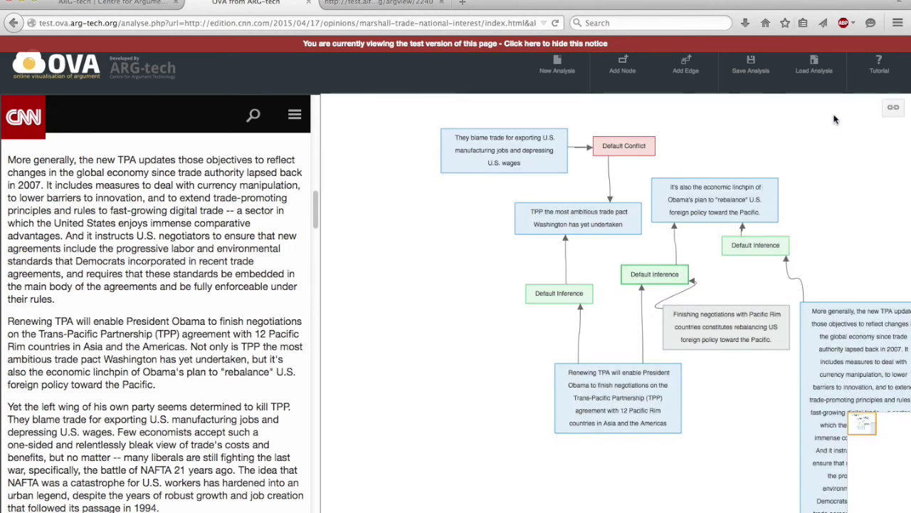
Copy the share link of this analysis and close the sharing box
left_click(892, 111)
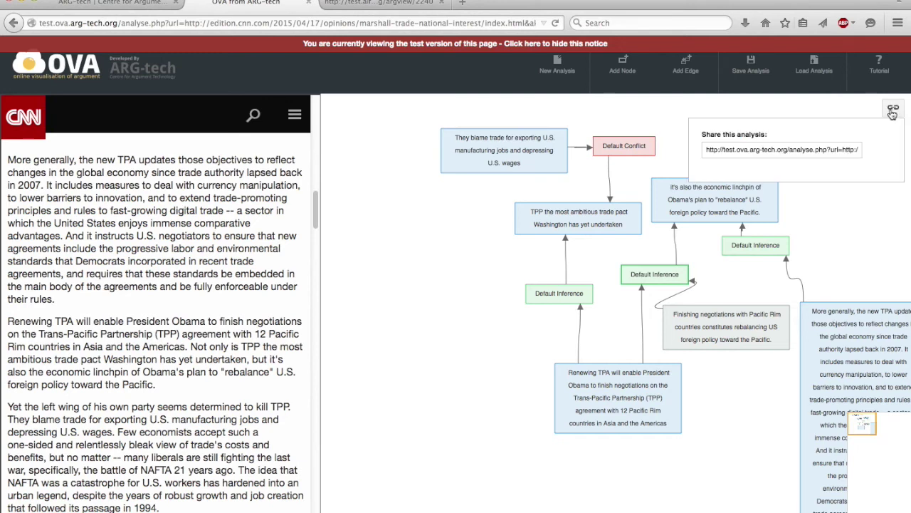
left_click(762, 151)
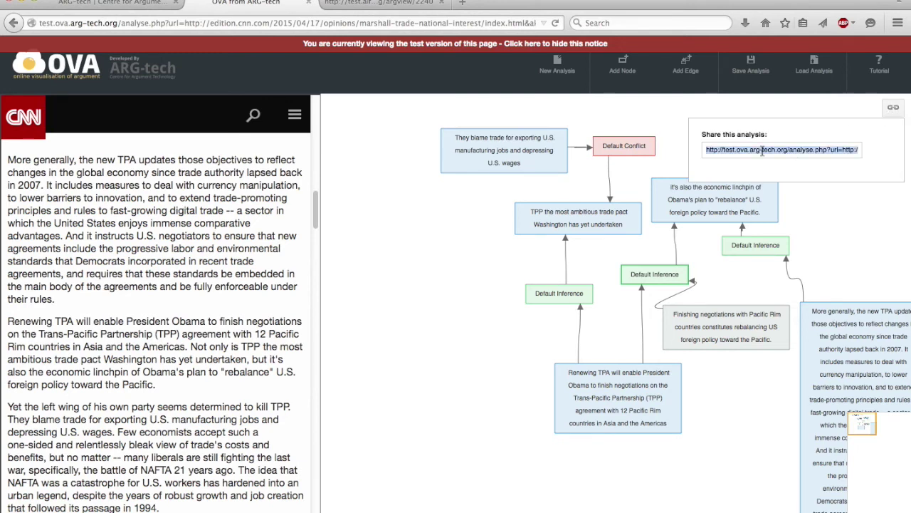
left_click(893, 111)
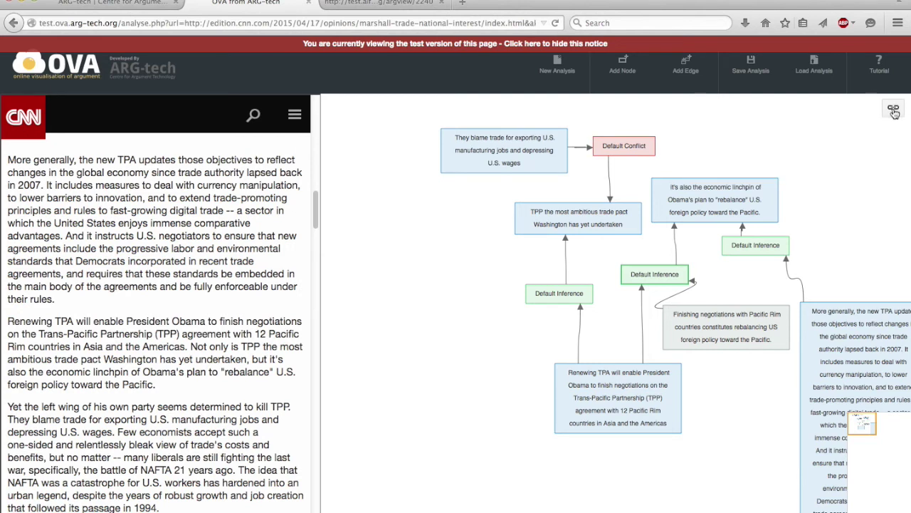
Shrink the analysis window and load the copied share link in the second browser window in place of the ARG-tech site
left_click(35, 2)
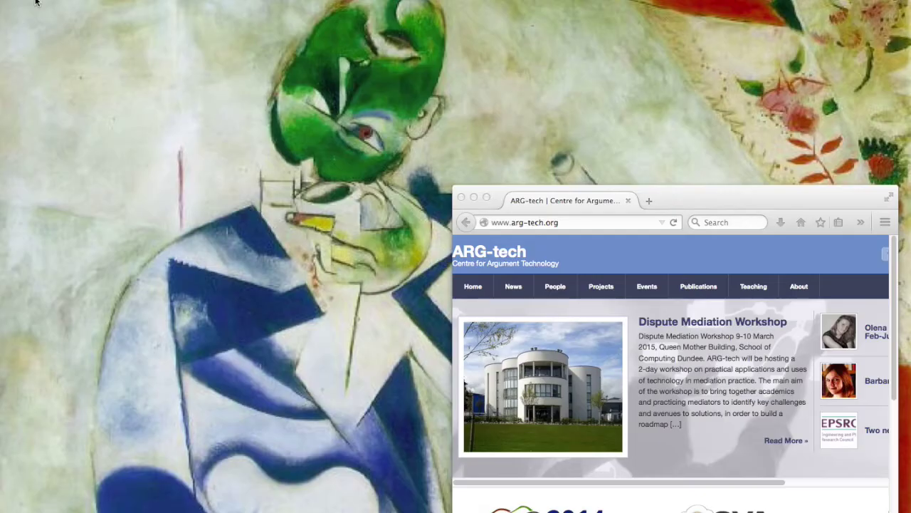
left_click(541, 223)
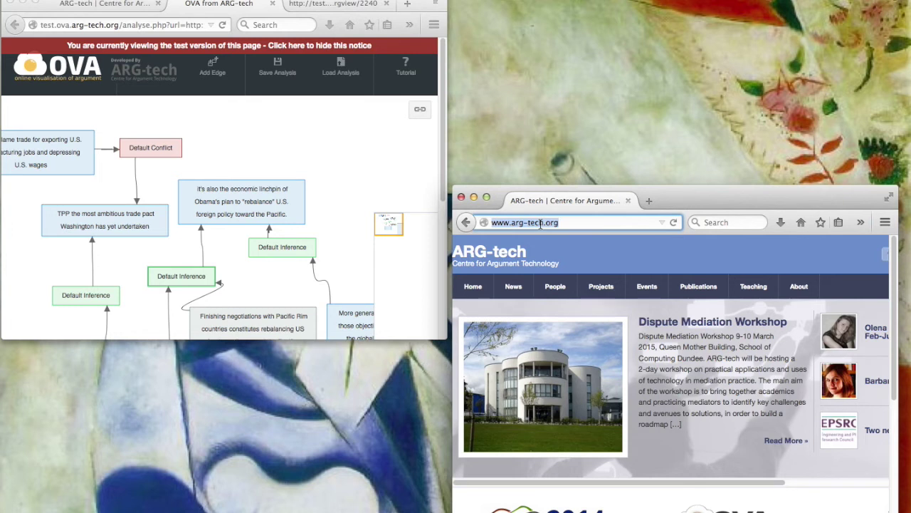
key("super+v")
key("Return")
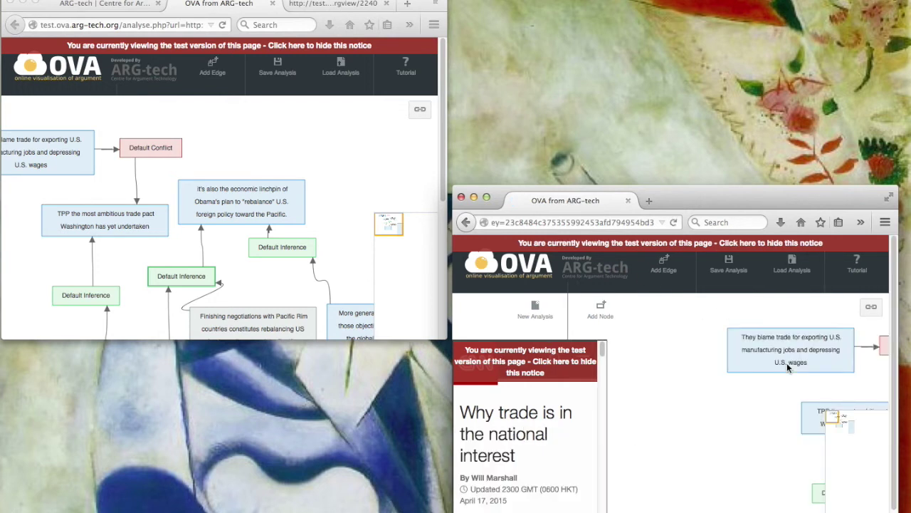
In the shared copy, set the scheme of the inference above the Finishing negotiations node to Example and save the node
left_click_drag(830, 420, 842, 418)
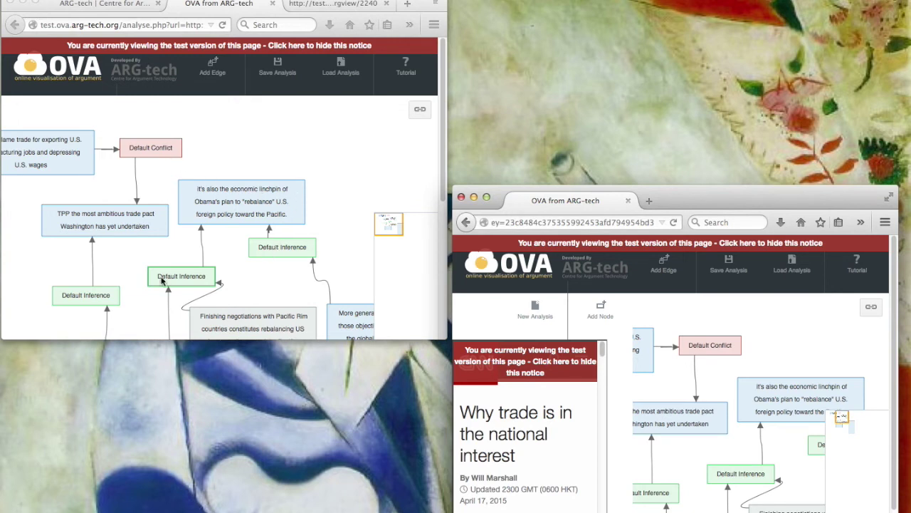
left_click(729, 475)
left_click(730, 474)
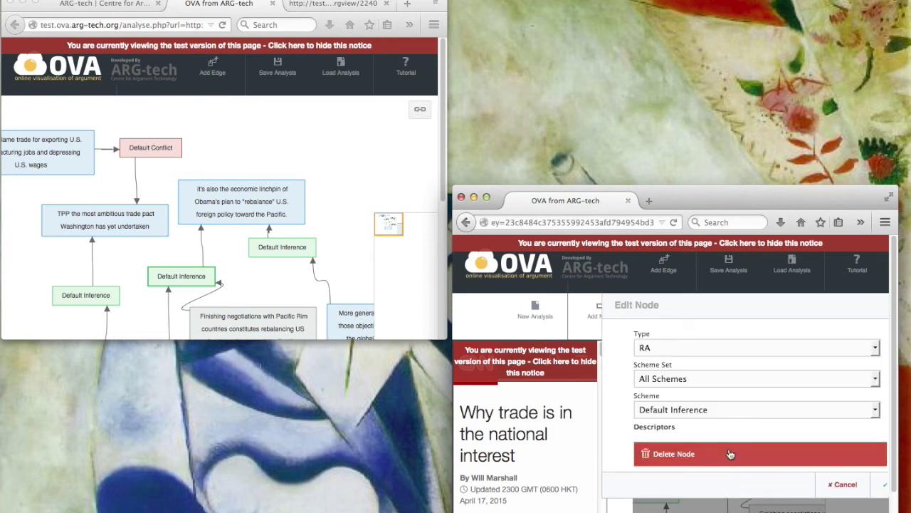
left_click(691, 410)
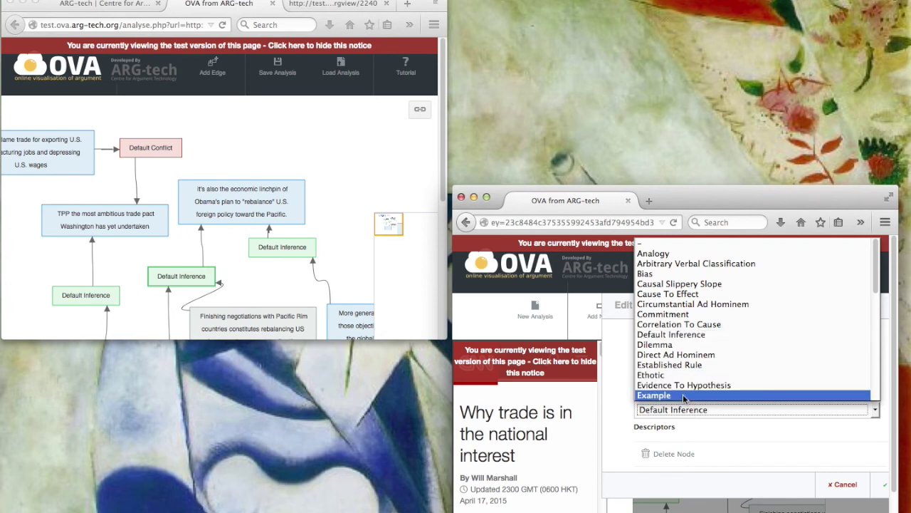
left_click(683, 396)
scroll(709, 397, "down", 2)
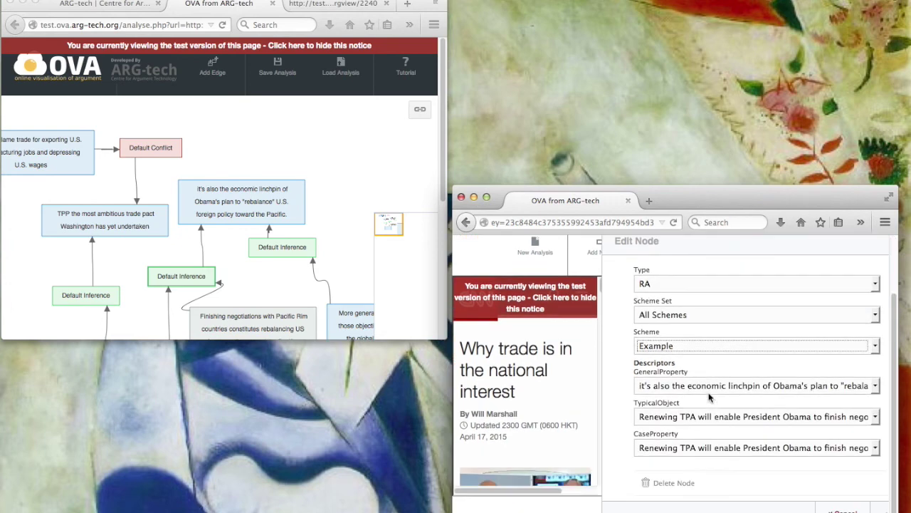
scroll(792, 464, "right", 2)
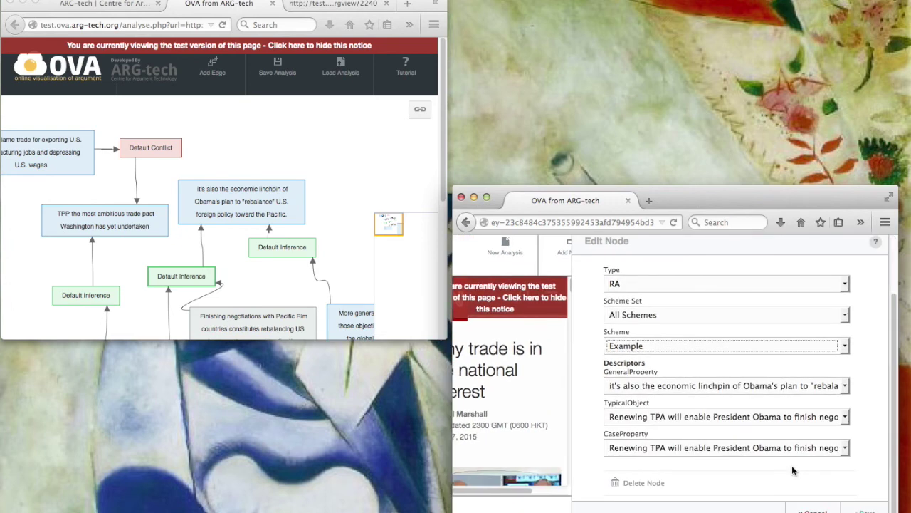
left_click(879, 510)
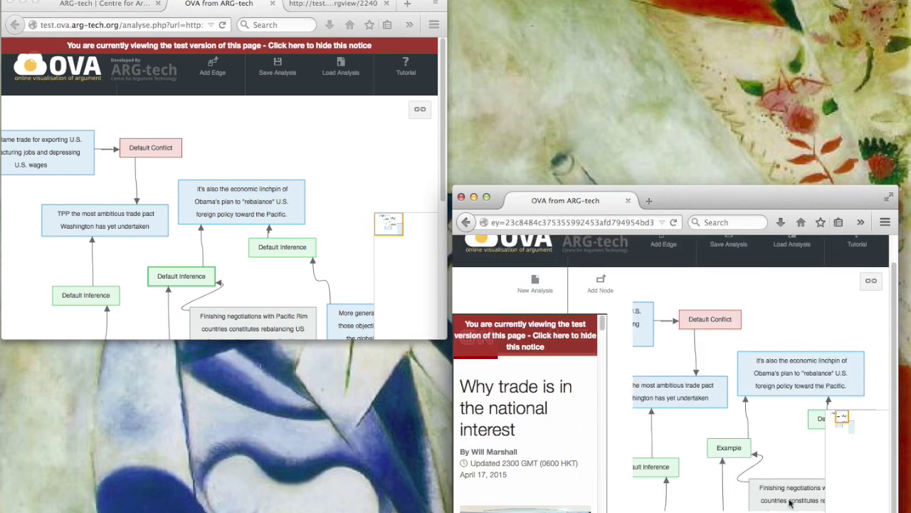